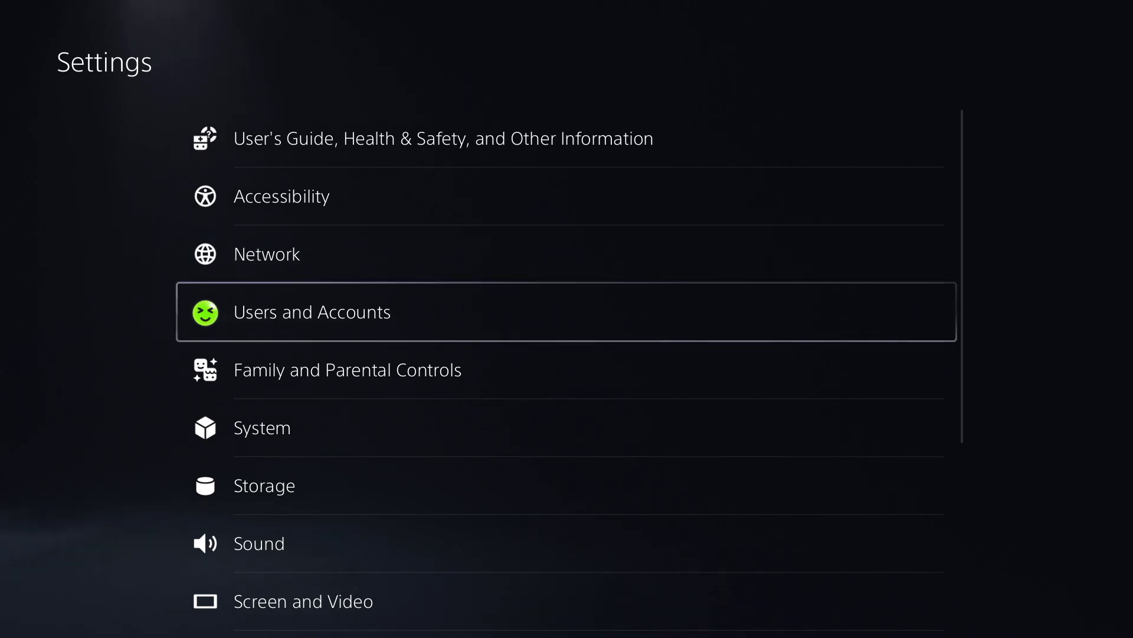
- Move down the Settings categories to the System section
key(Down)
key(Down)
- Choose Restore Default Settings under System > System Software > Reset Options
key(Return)
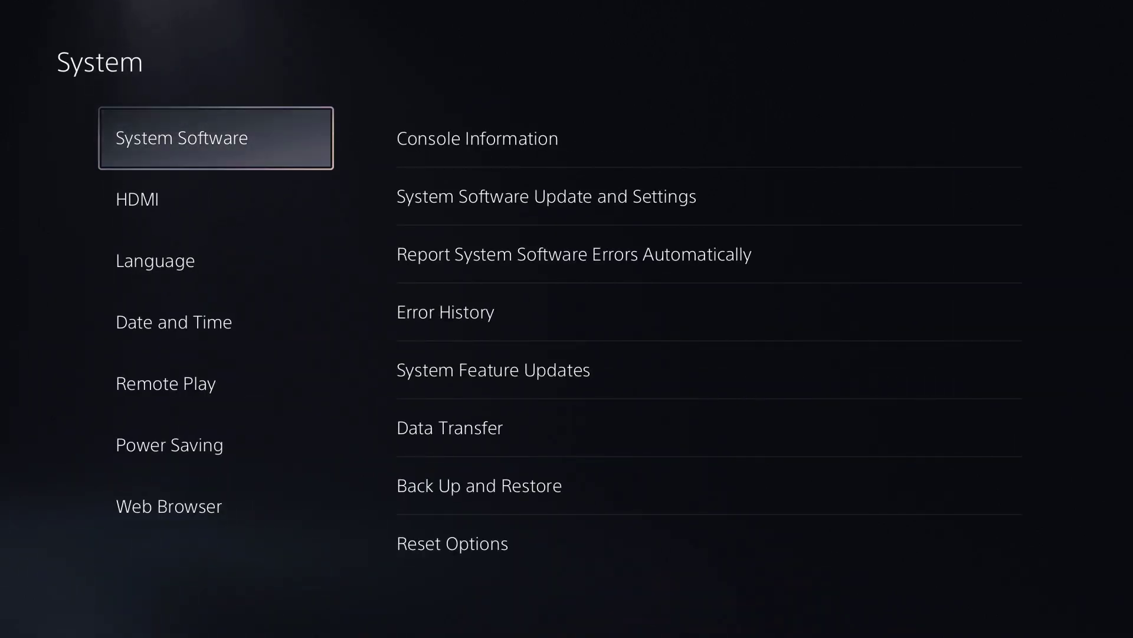
key(Return)
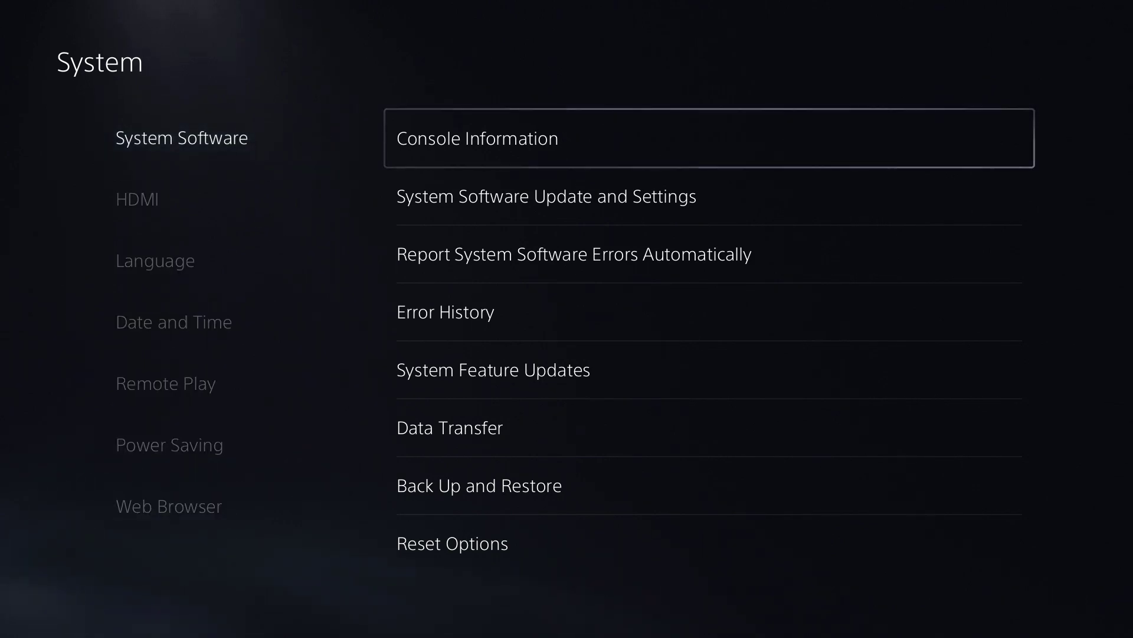
key(Return)
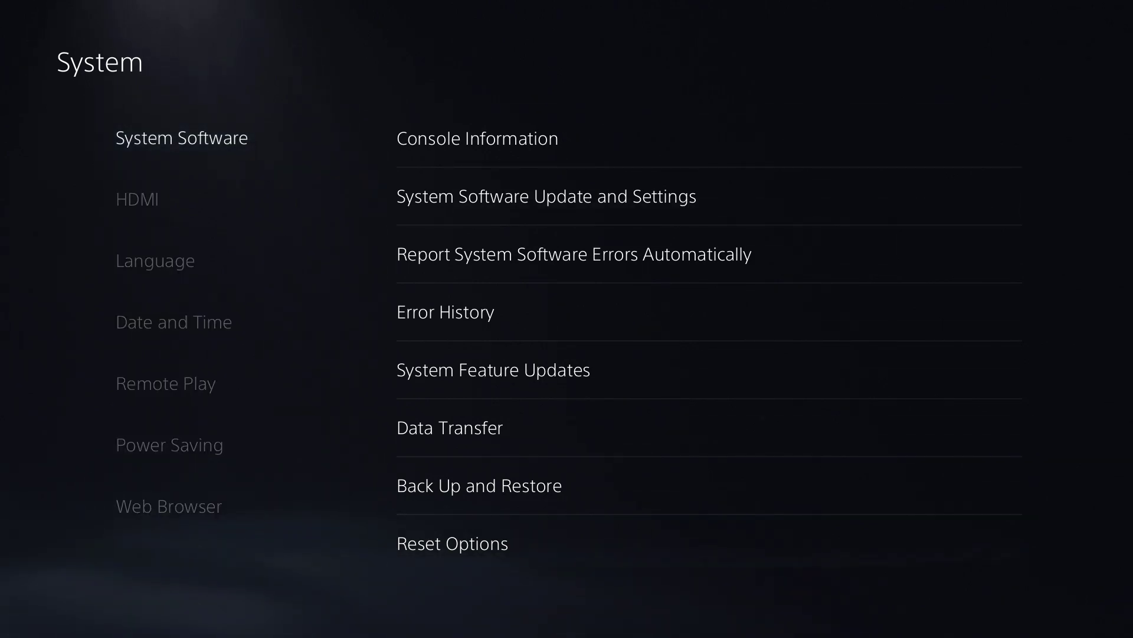
key(Down)
key(Return)
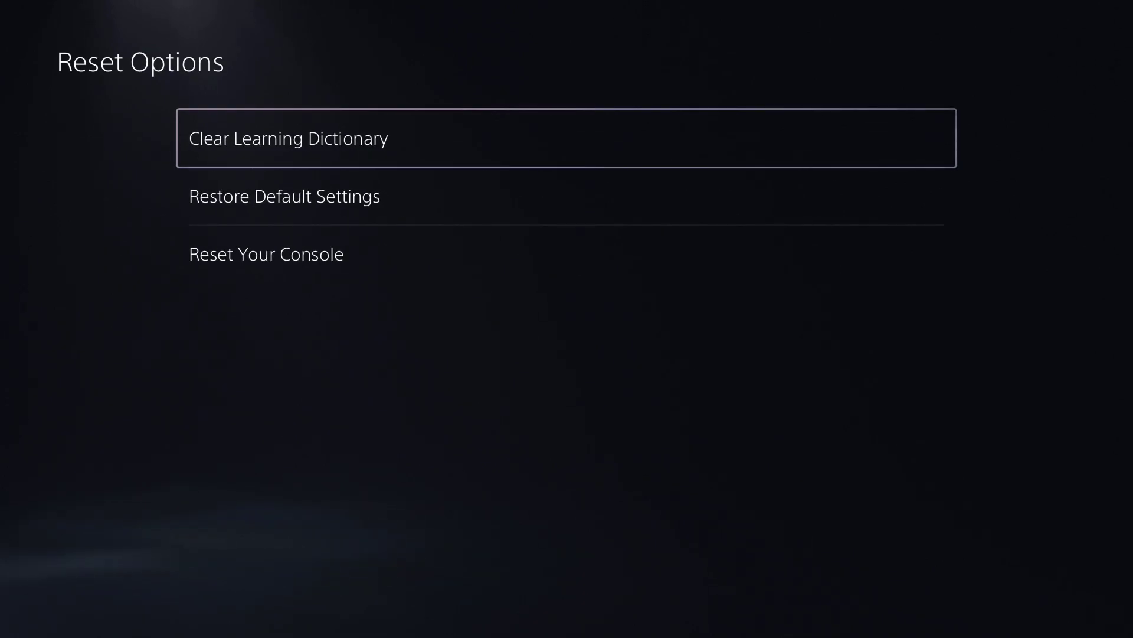
key(Down)
key(Return)
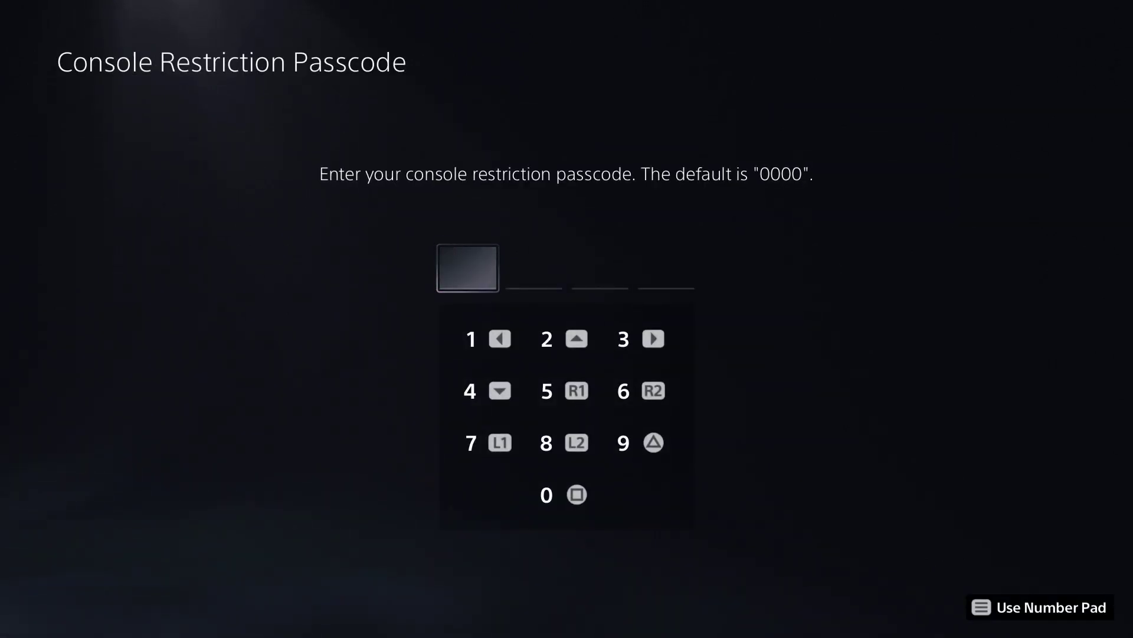
key(0)
key(0)
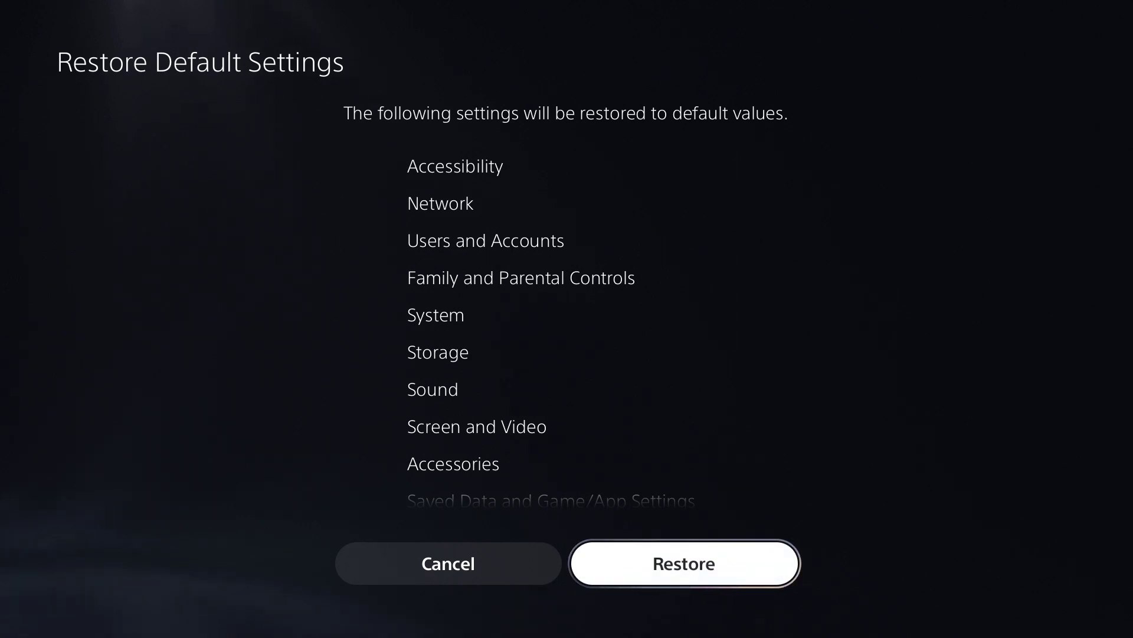
key(Left)
- Scroll through the restore list from Accessibility down to Control Center
key(Right)
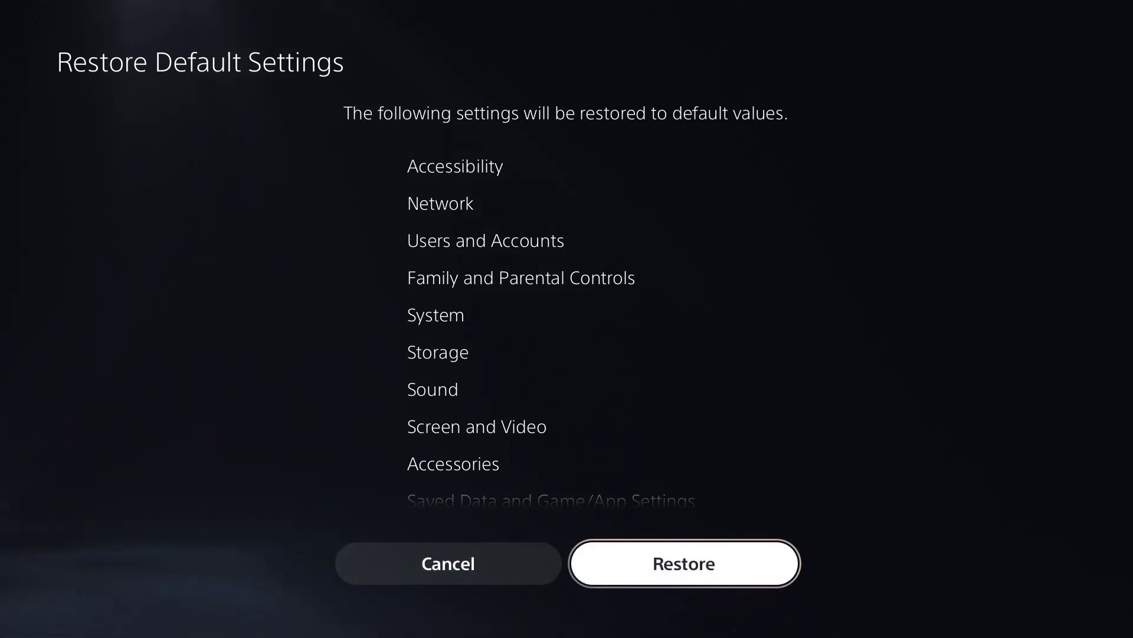
key(Down)
key(Down)
key(Down)
key(Down)
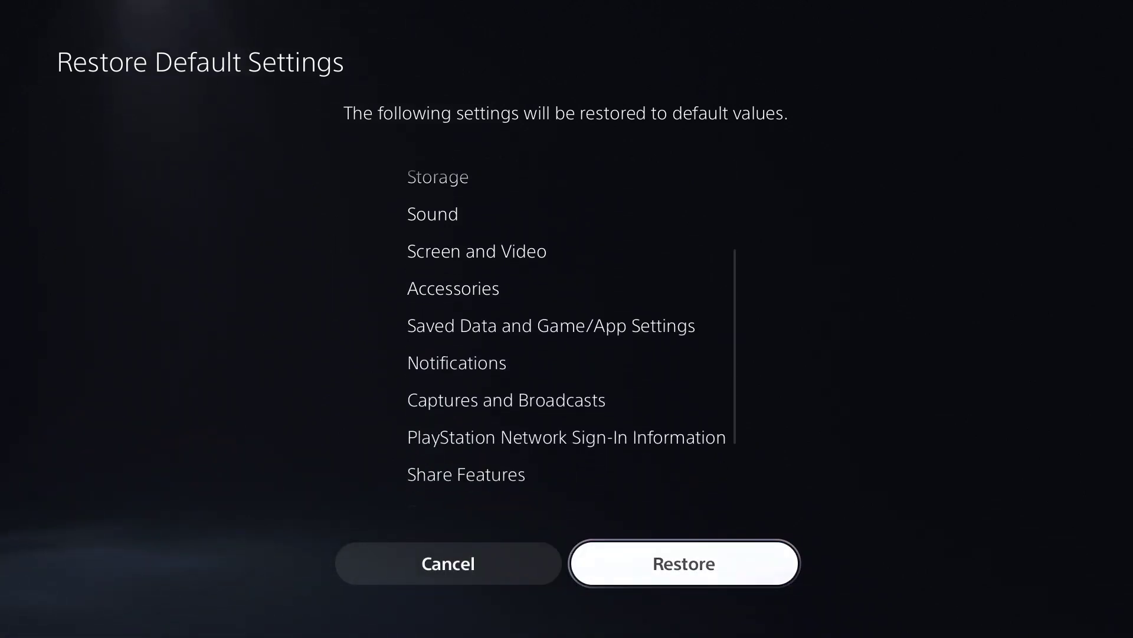
key(Down)
key(Down)
key(Down)
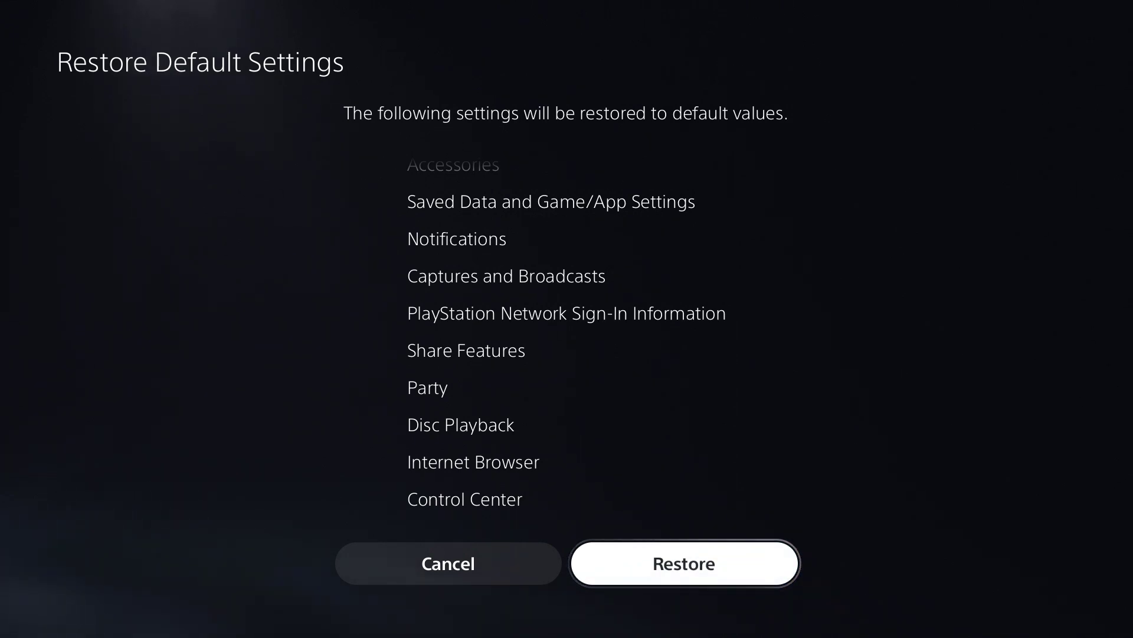
scroll(567, 336, up, 3)
scroll(567, 337, up, 3)
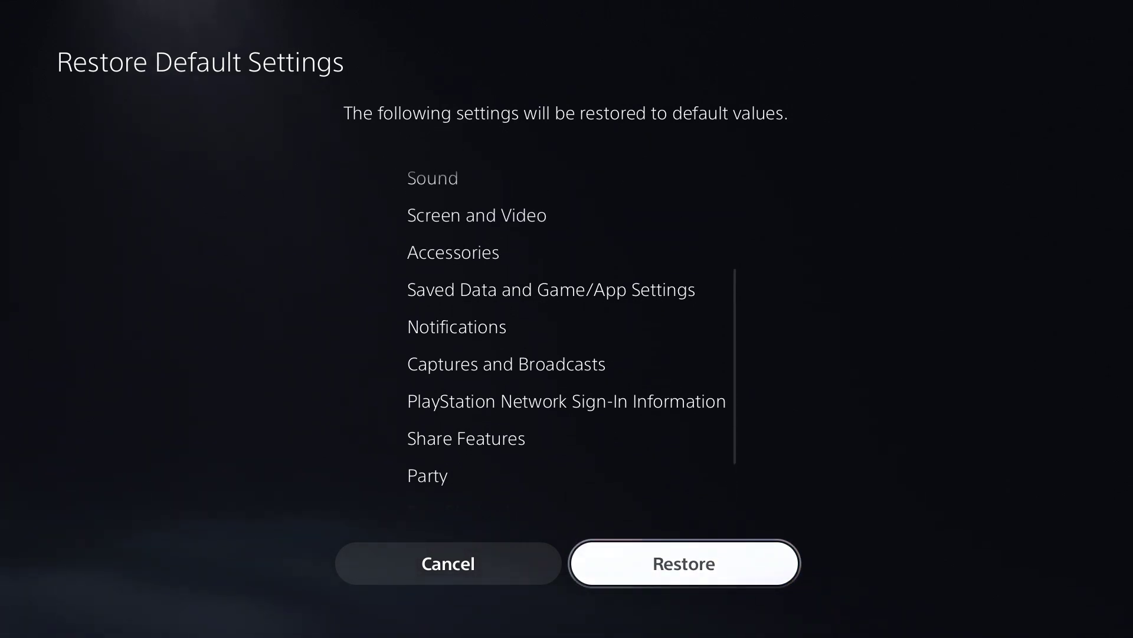
scroll(567, 336, up, 3)
scroll(567, 337, up, 2)
scroll(567, 336, up, 2)
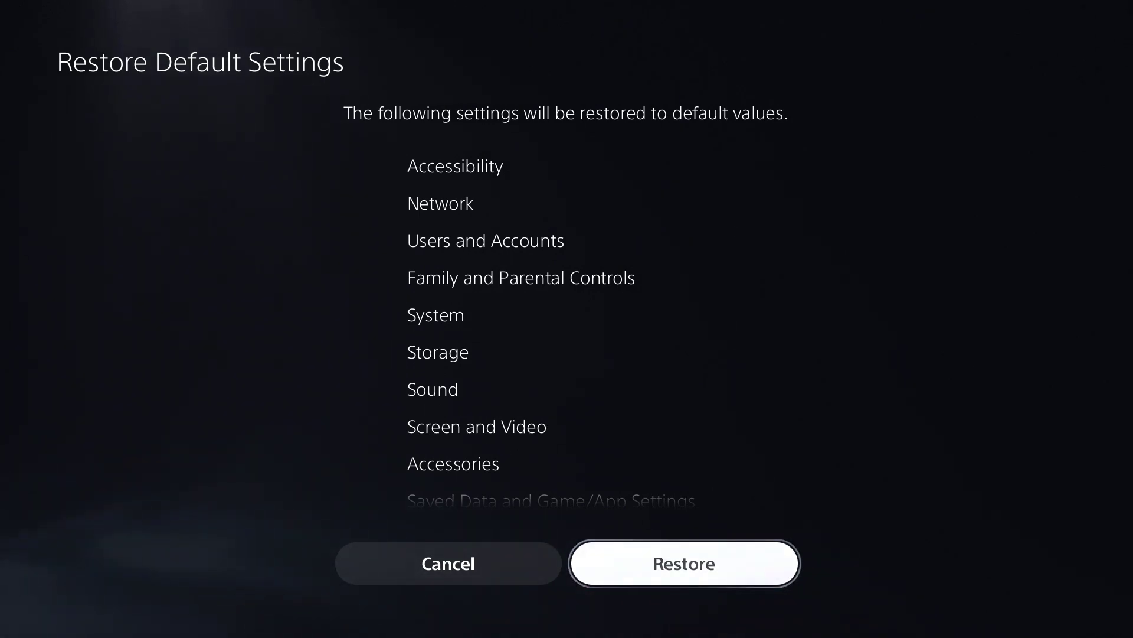
key(Down)
key(Down)
key(Down)
key(Down)
key(Down)
key(Down)
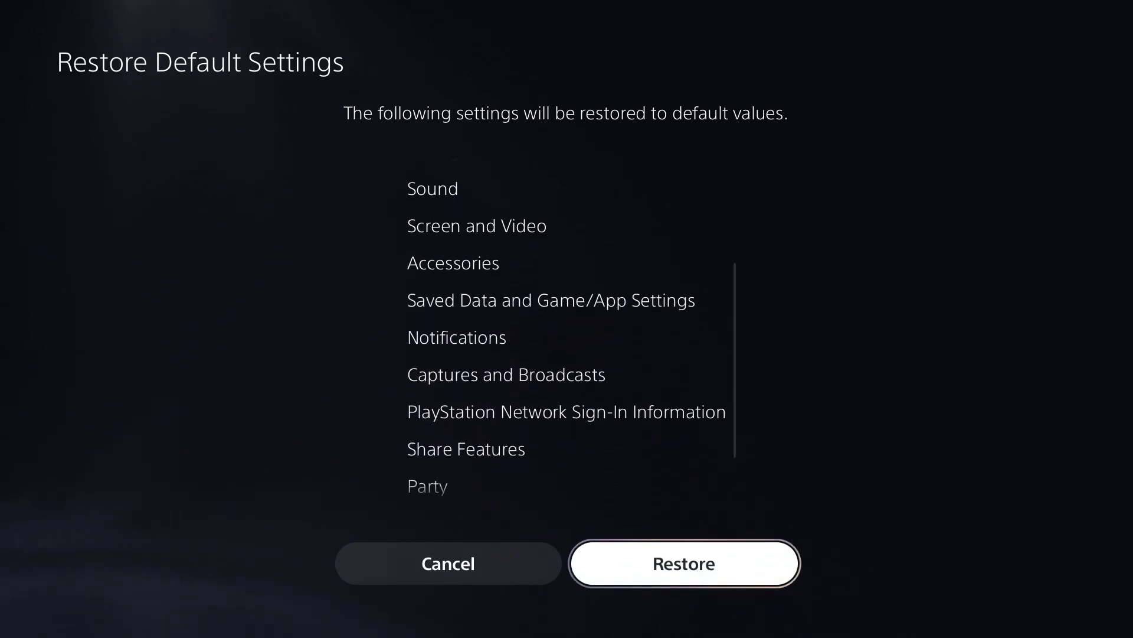
key(Down)
key(Down)
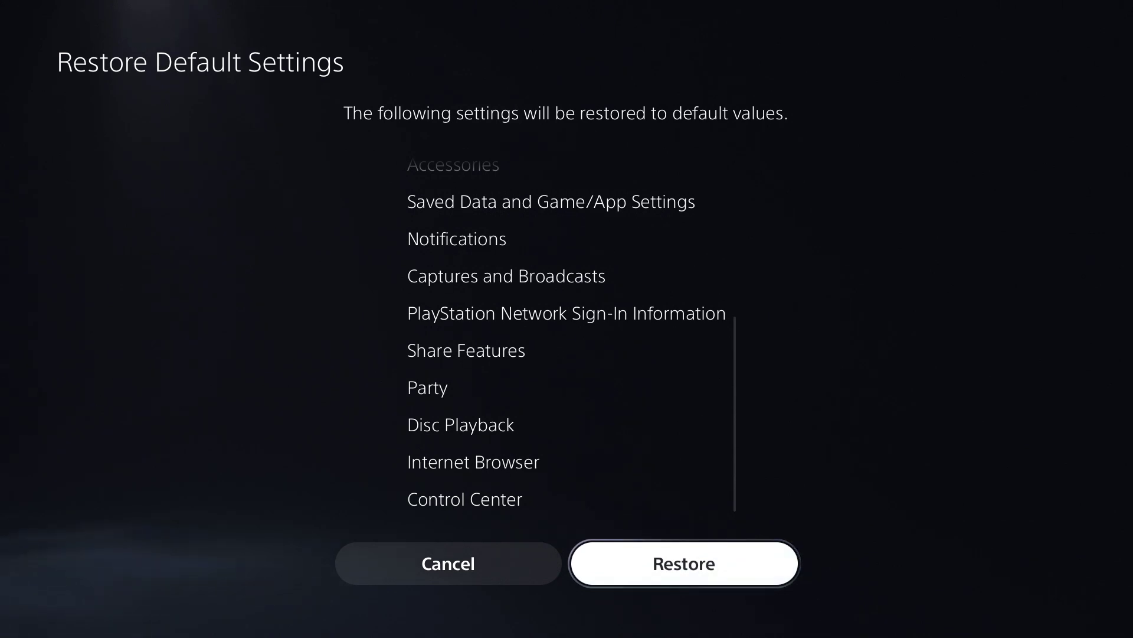
- Cancel the restore and back out to the main Settings list
key(Escape)
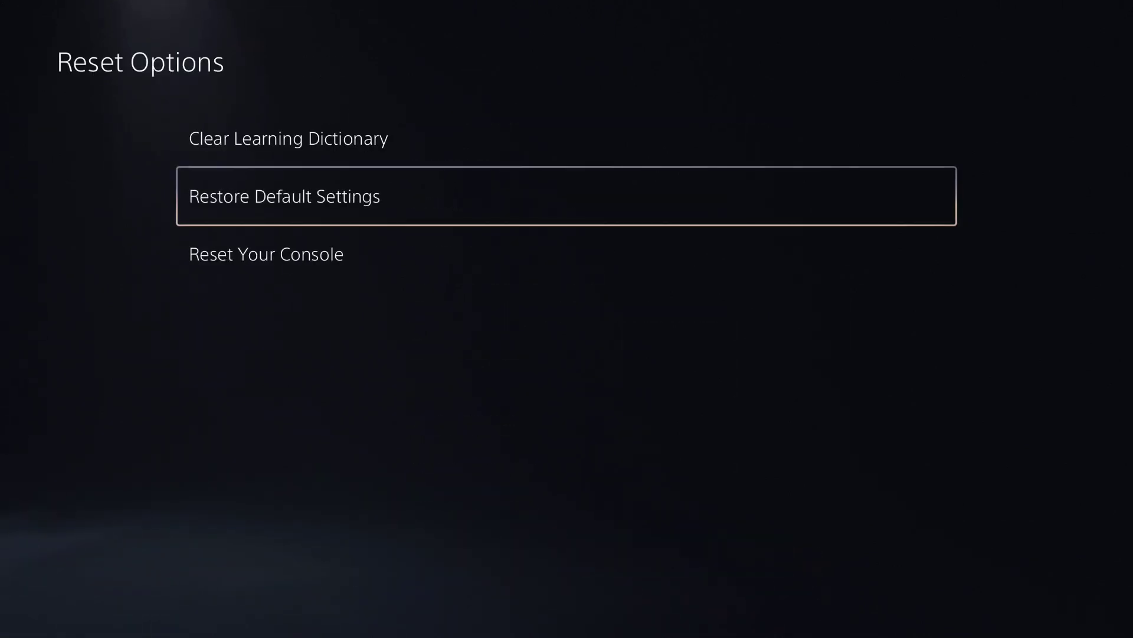
key(Escape)
key(Escape)
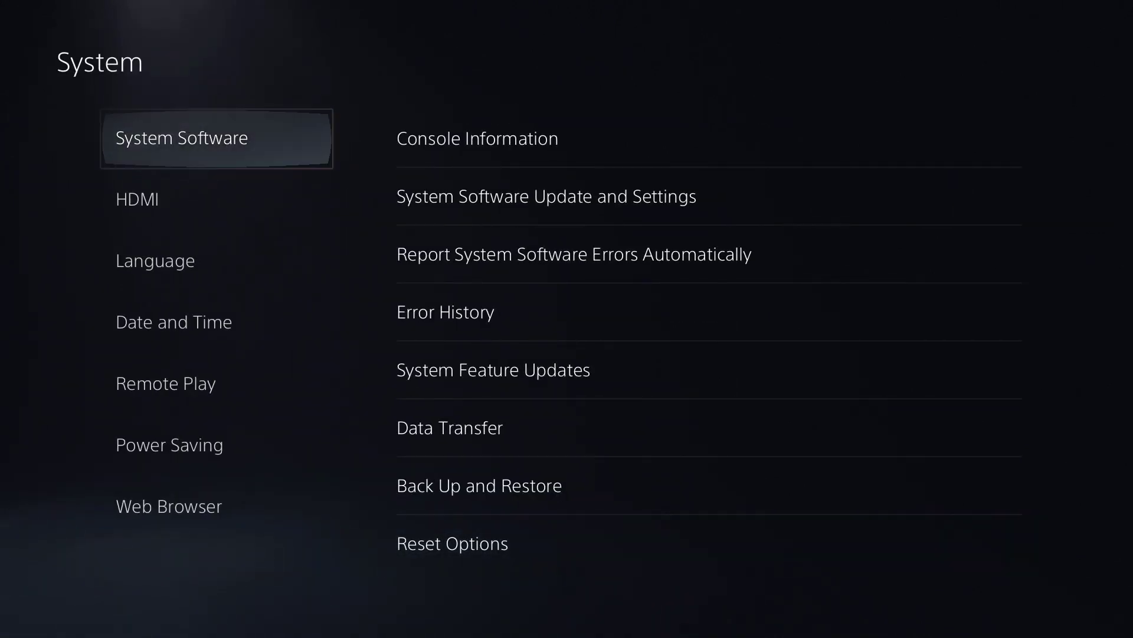
key(Escape)
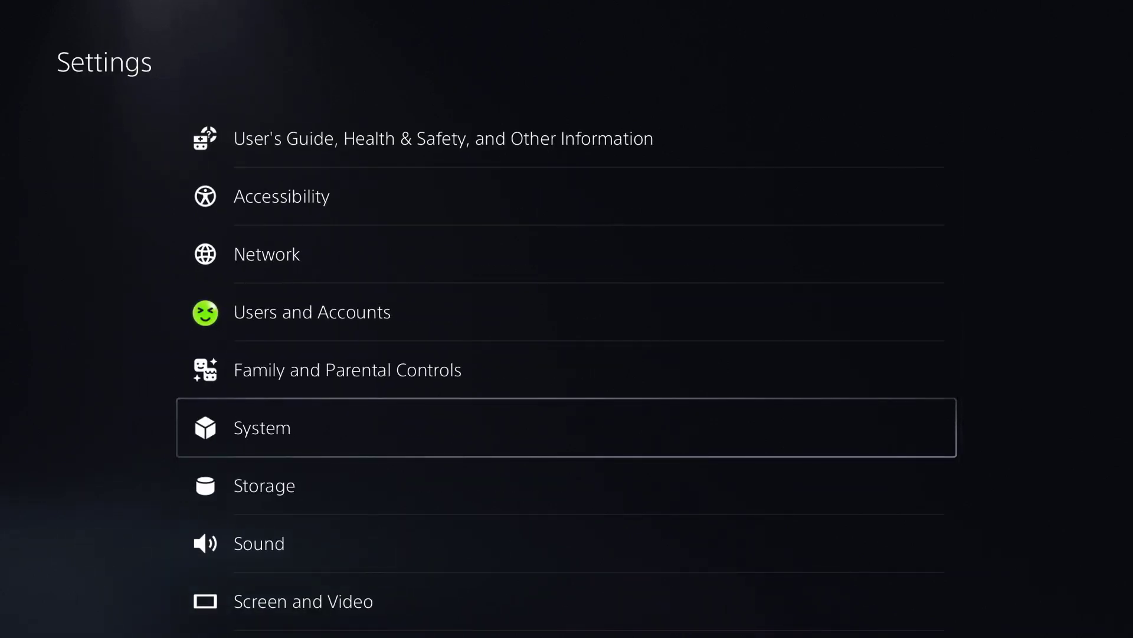
- Open Network from the Settings categories to view connection status
key(Down)
key(Down)
key(Down)
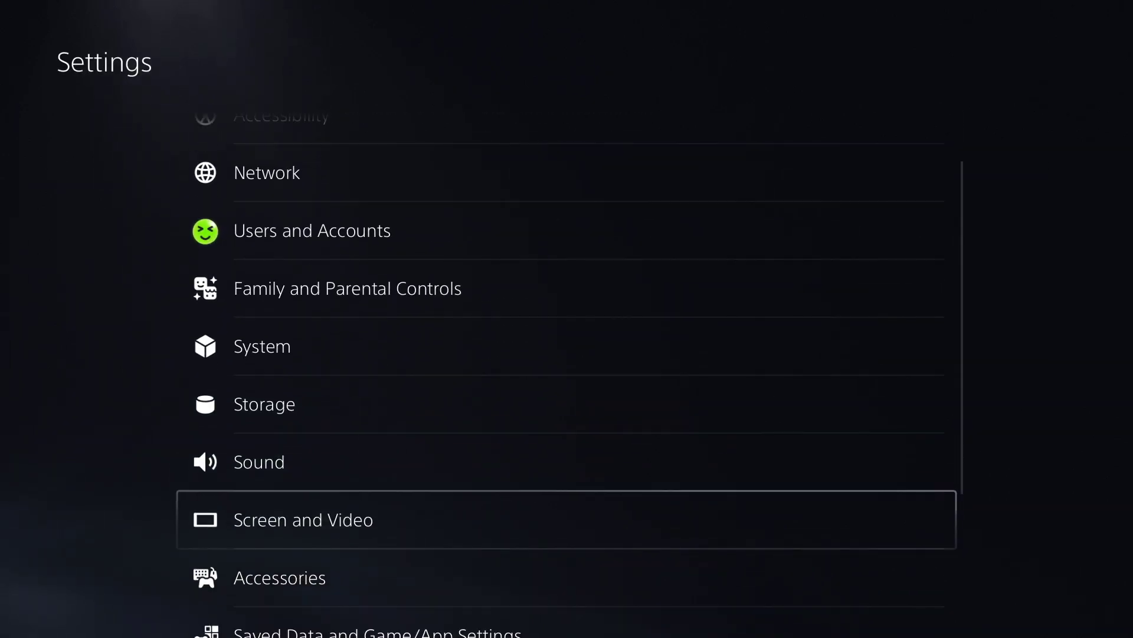
key(Down)
key(Down)
key(Down)
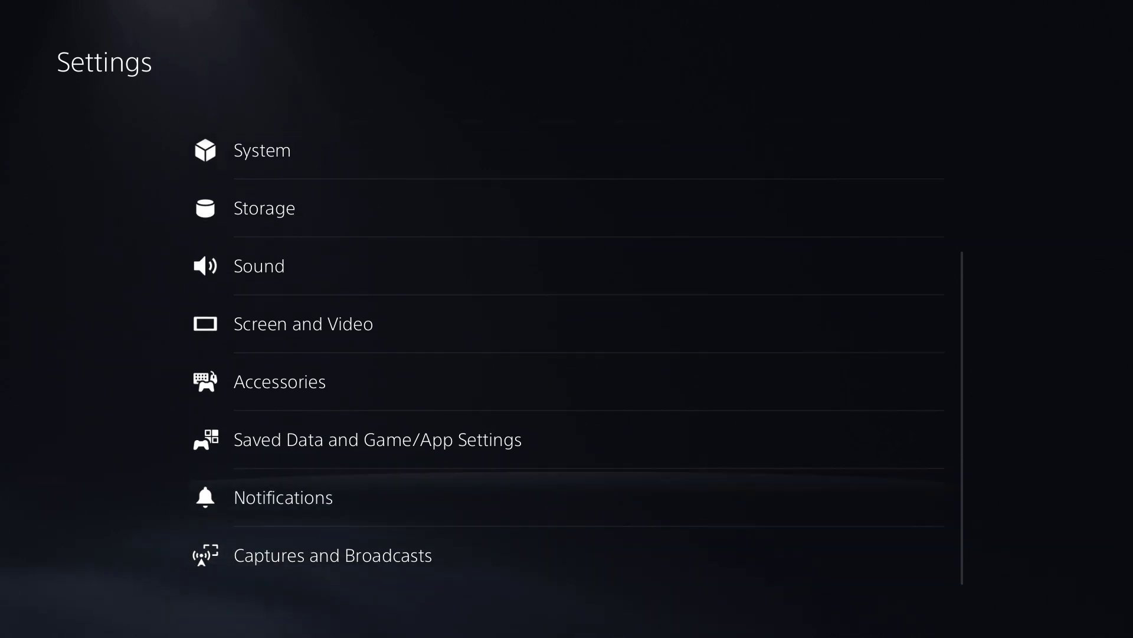
key(Up)
key(Up)
key(Up)
key(Up)
key(Up)
key(Up)
key(Up)
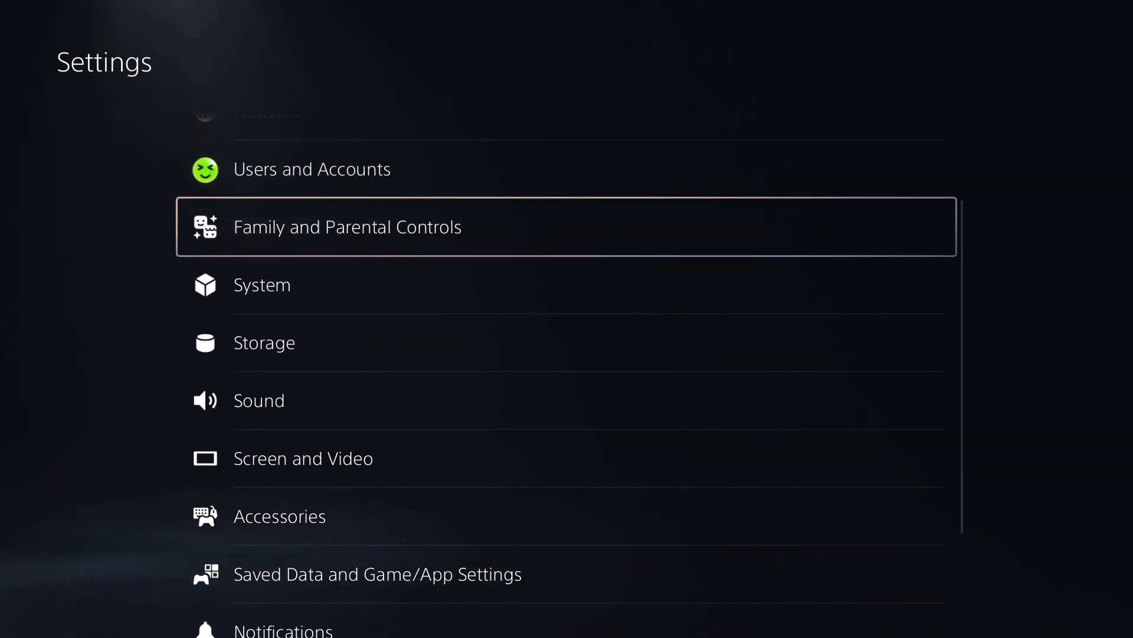
key(Up)
key(Up)
key(Return)
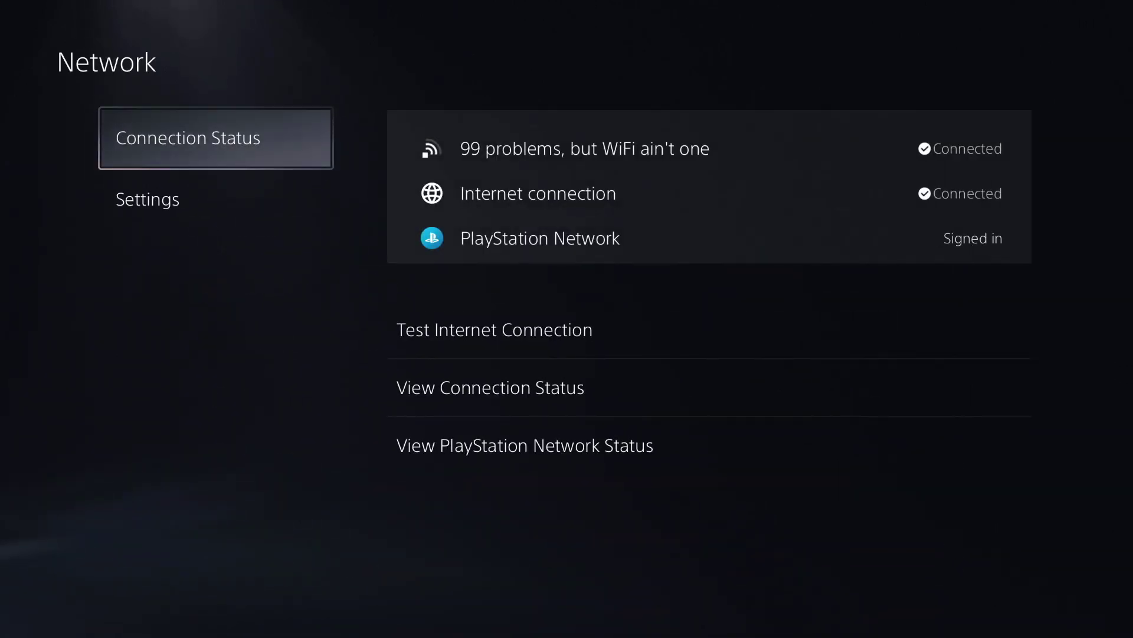
- View the registered Wi-Fi network's Advanced Settings, down to manual DNS 8.8.8.8/8.8.4.4
key(Down)
key(Right)
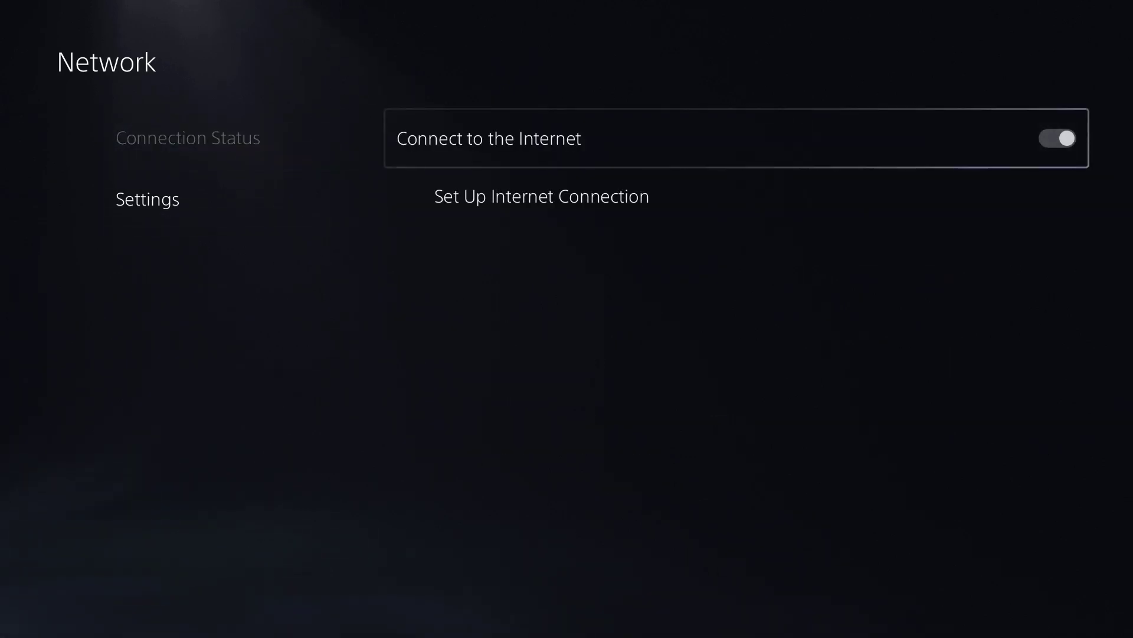
key(Return)
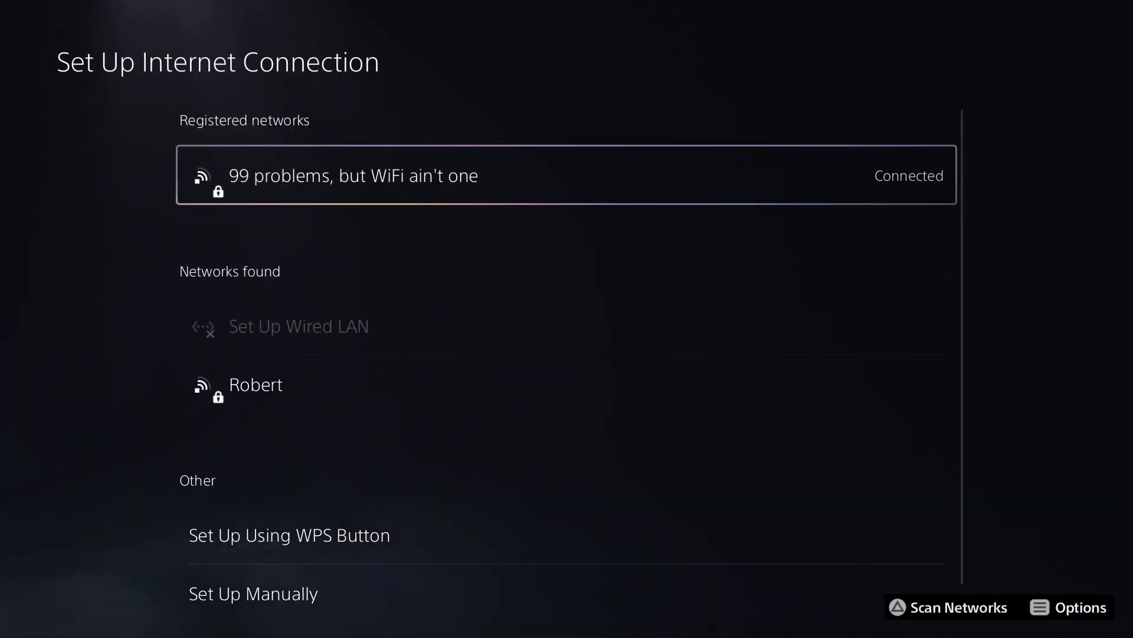
key(Menu)
key(Return)
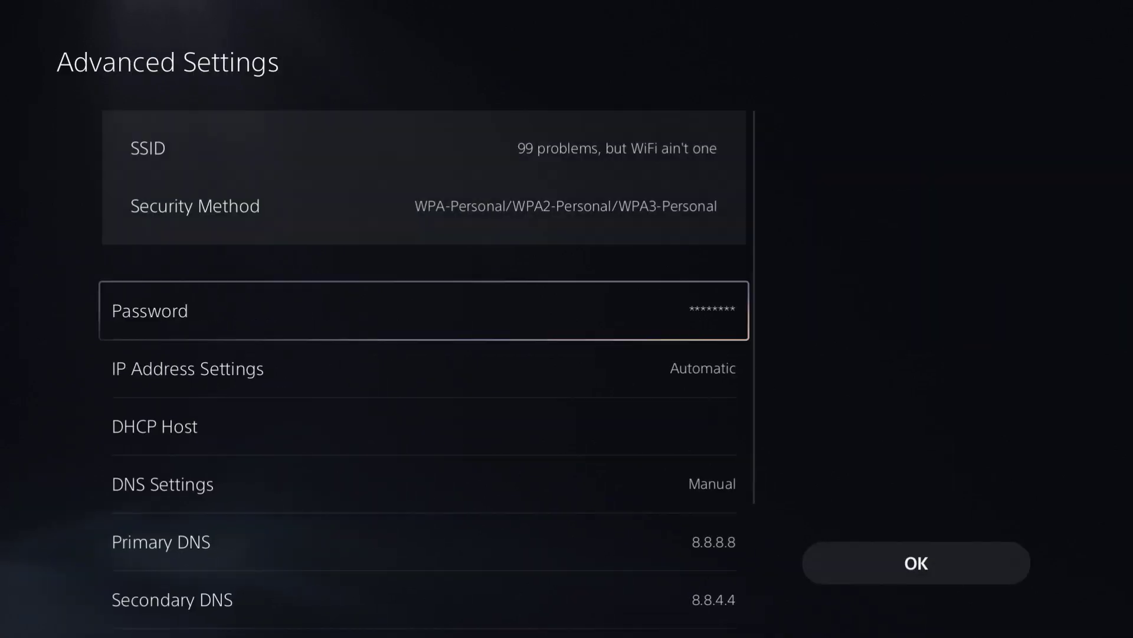
key(Down)
key(Down)
key(Down)
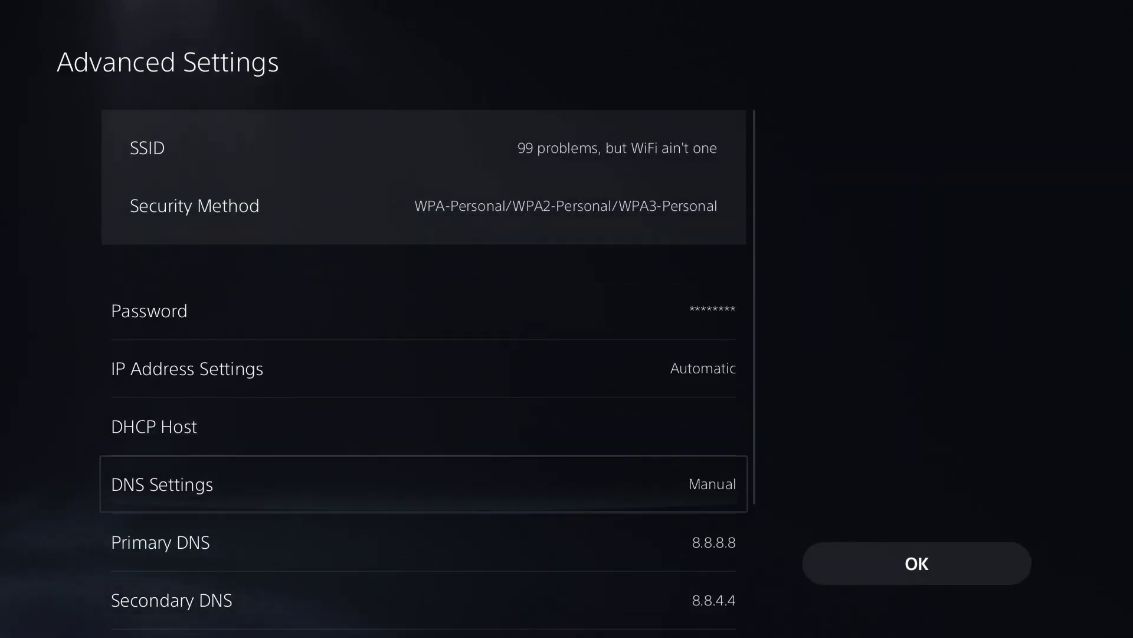
key(Down)
key(Down)
key(Down)
- Back out of Settings to the PS5 home Games screen
key(Escape)
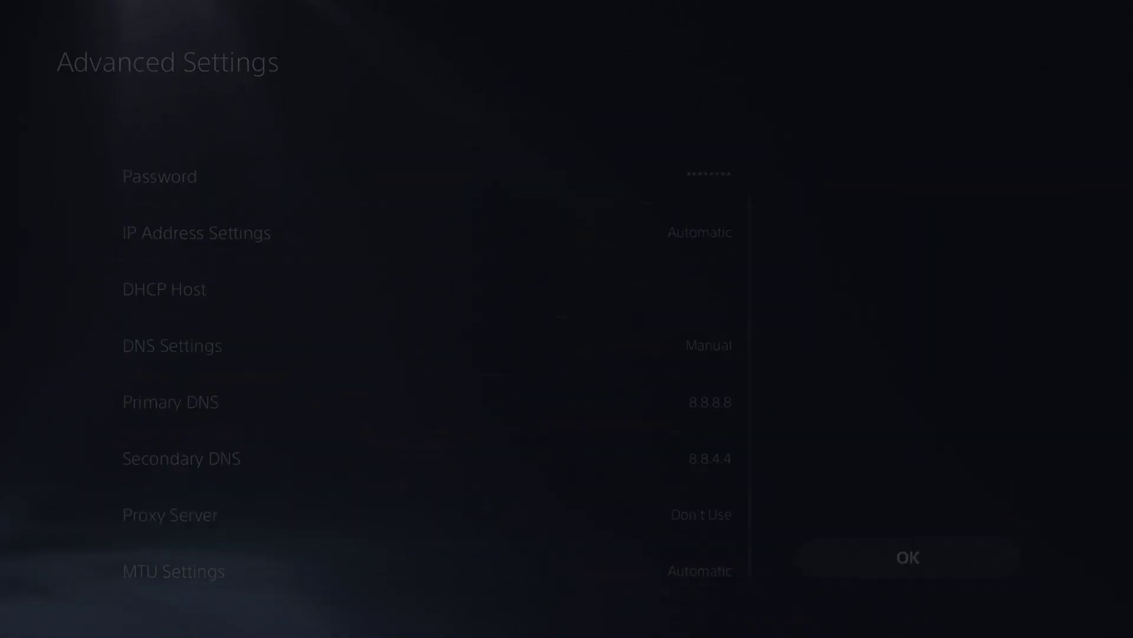
key(Escape)
key(Escape)
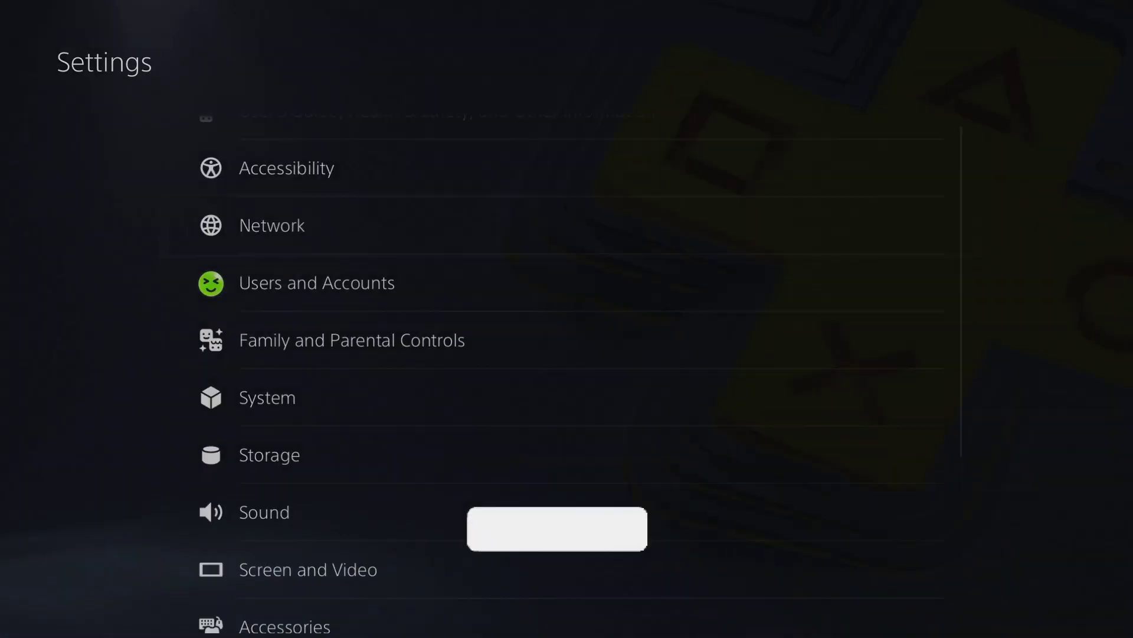
key(Escape)
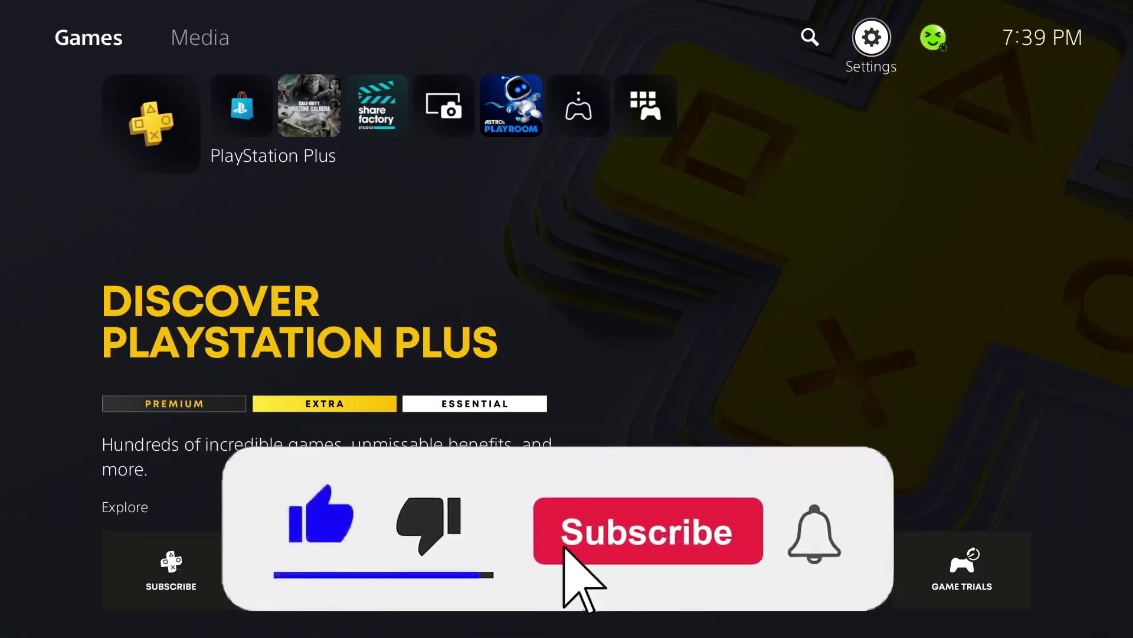